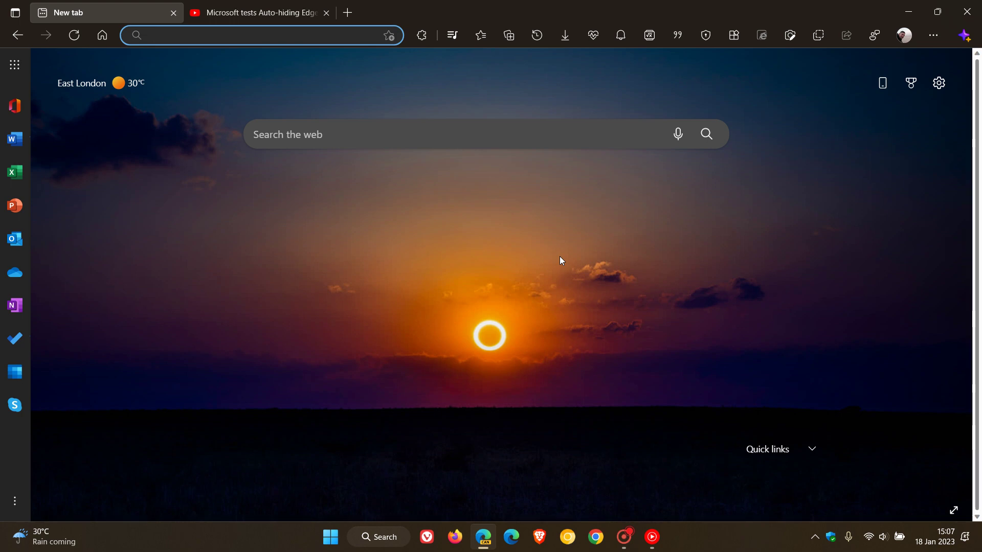
- Type 'ef' in the New tab address bar to show suggestions with the History, Favourites and Tabs filters
text(ef)
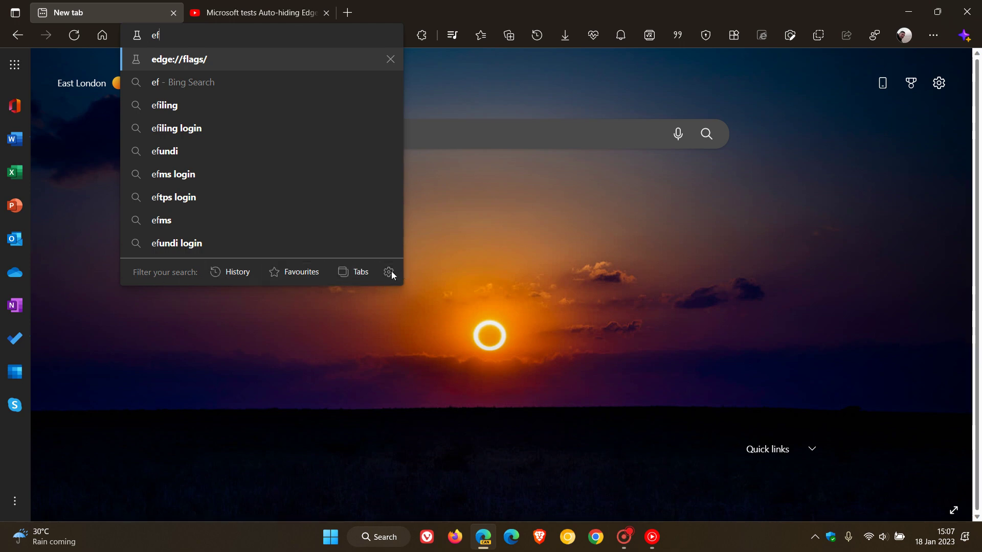
- Filter the 'ef' suggestions by History, Favourites and Tabs, then open Search filters settings
click(240, 276)
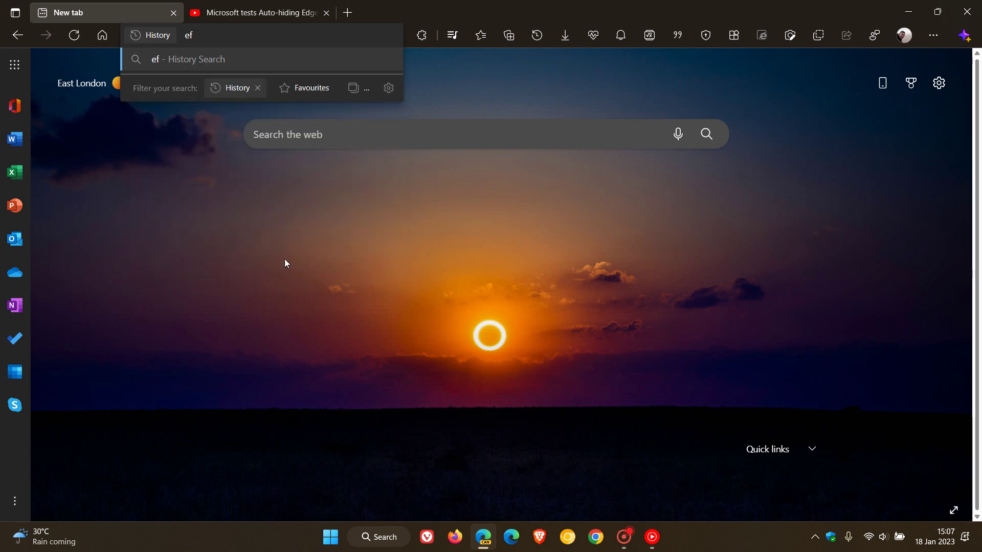
click(304, 92)
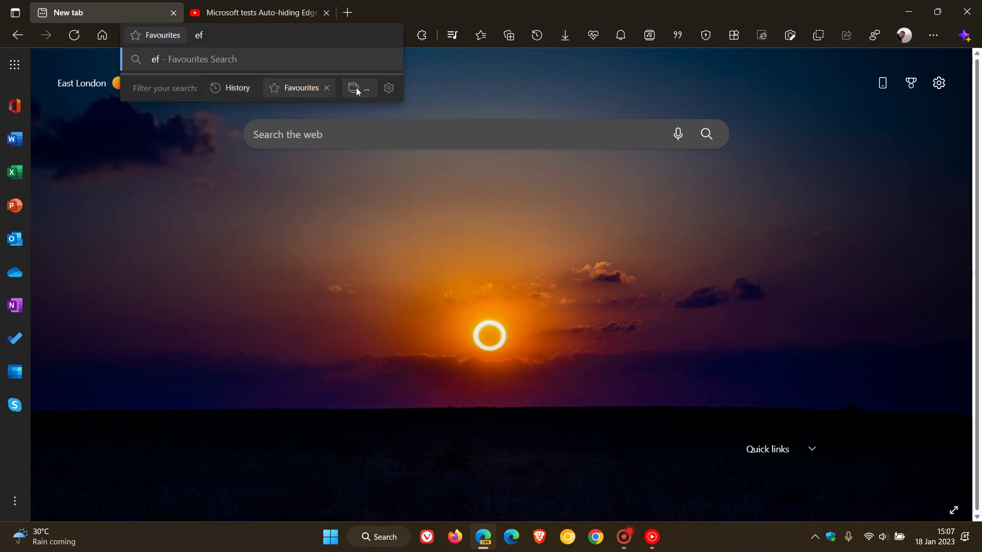
click(356, 90)
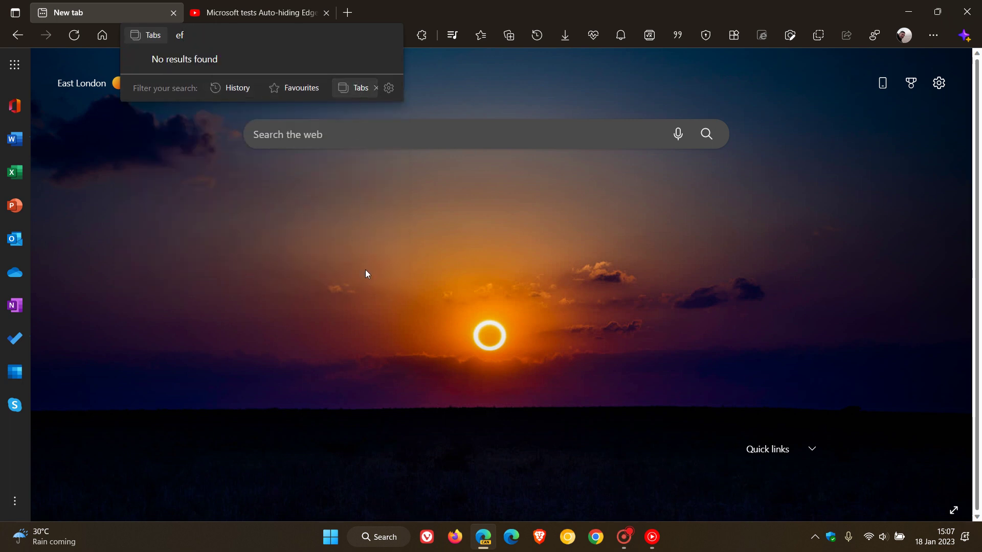
click(389, 90)
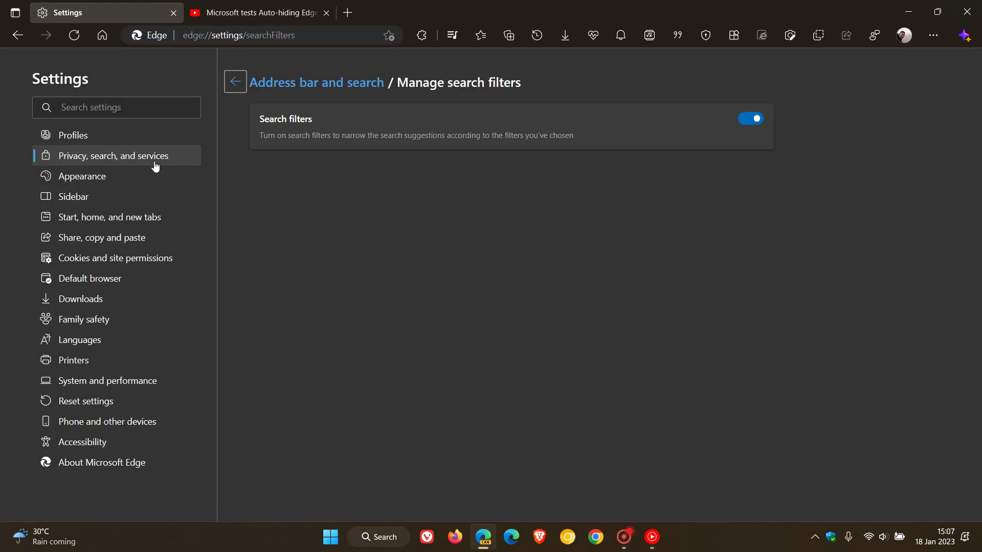
- Switch the Search filters toggle off and go Home to the New tab page
click(747, 123)
click(108, 35)
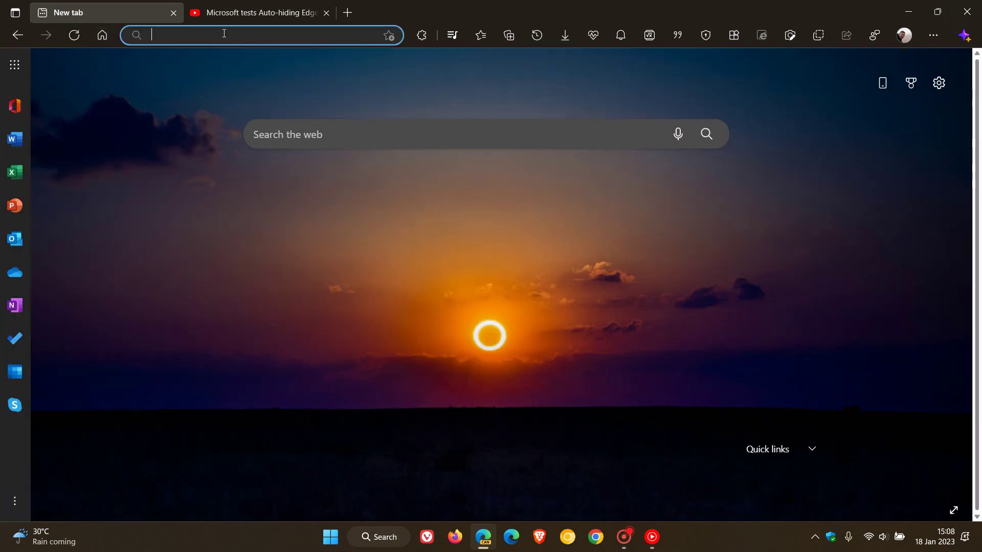
- Search 'ef' again, confirm no filter row appears, and dismiss the suggestions
text(ef)
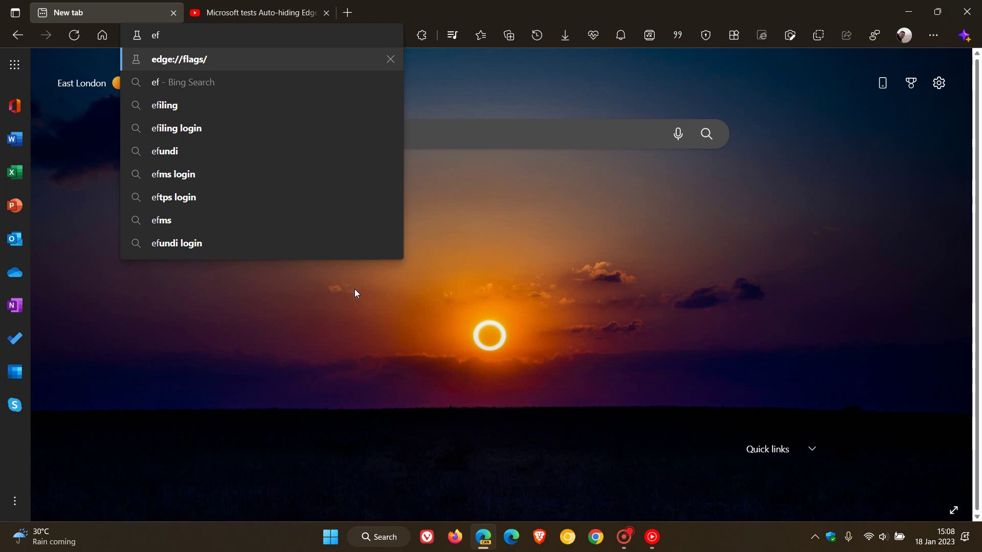
click(337, 324)
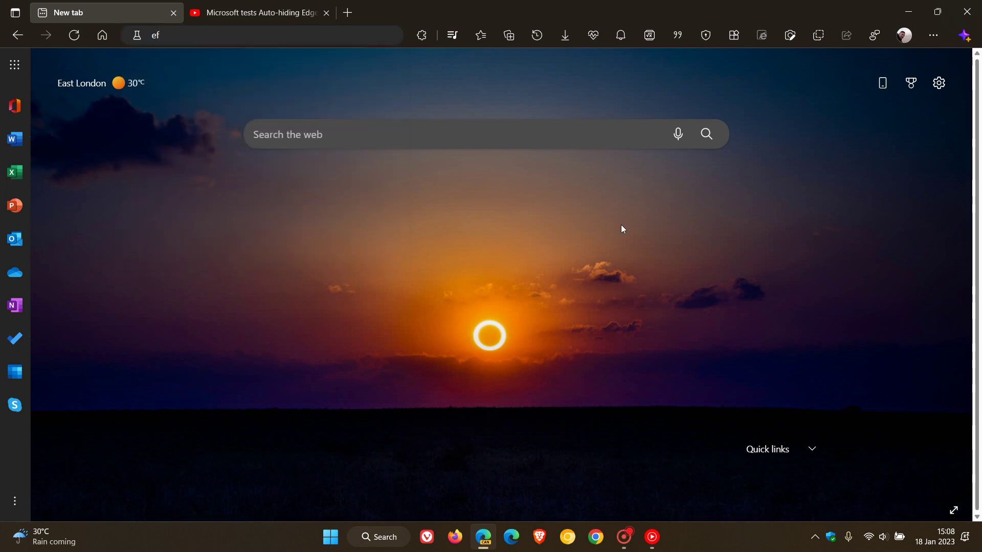
- Re-enable Search filters under Privacy, search, and services > Address bar and search, then go Home
click(905, 36)
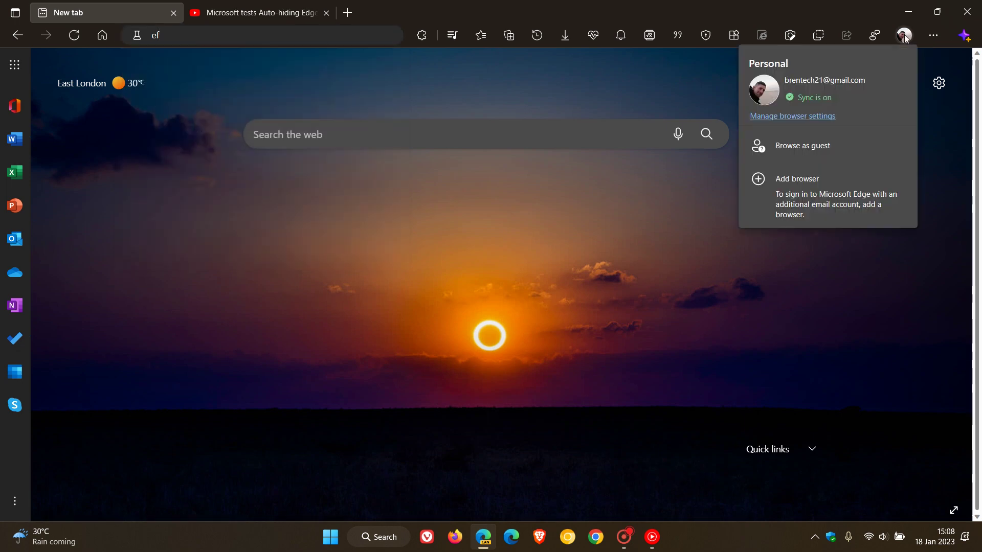
click(799, 114)
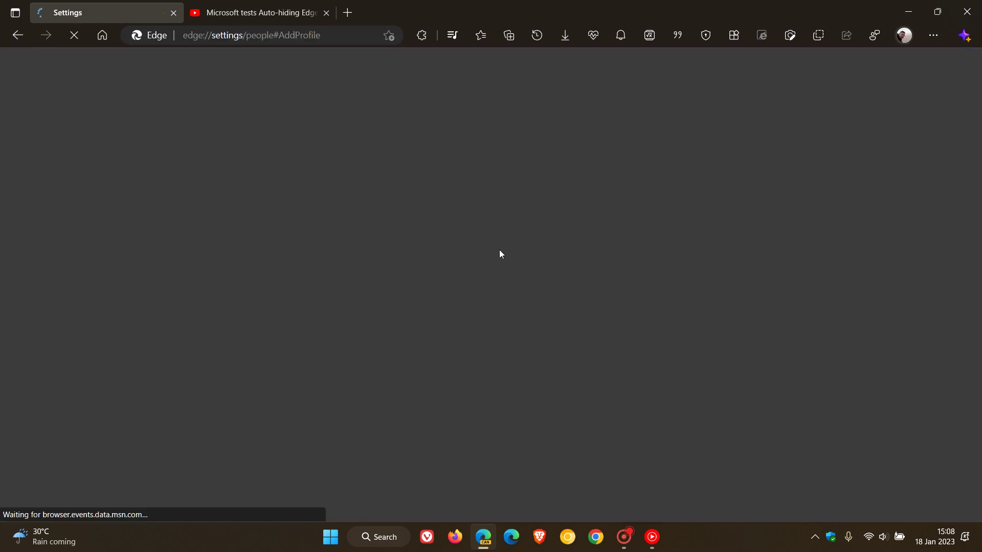
click(113, 159)
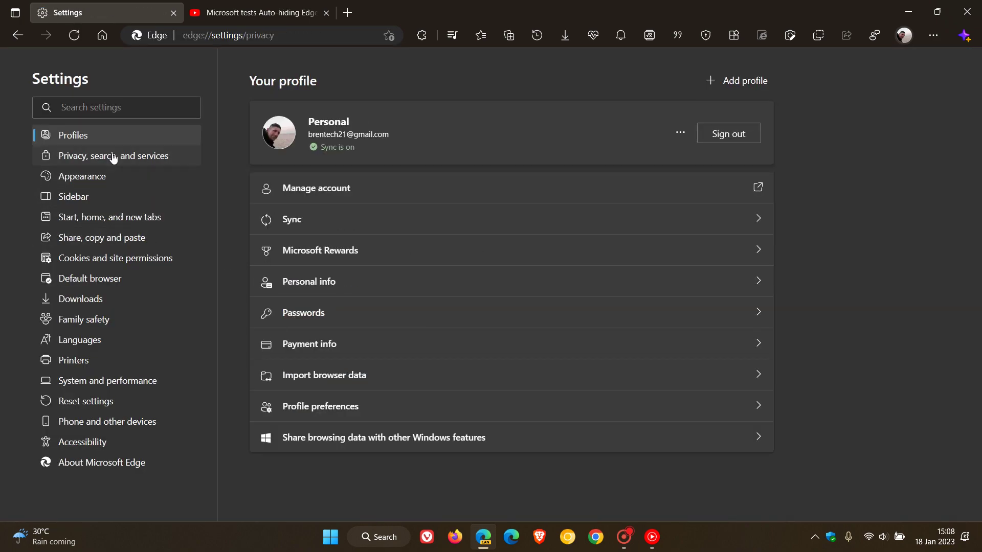
scroll(873, 260, down, 15)
scroll(876, 265, down, 20)
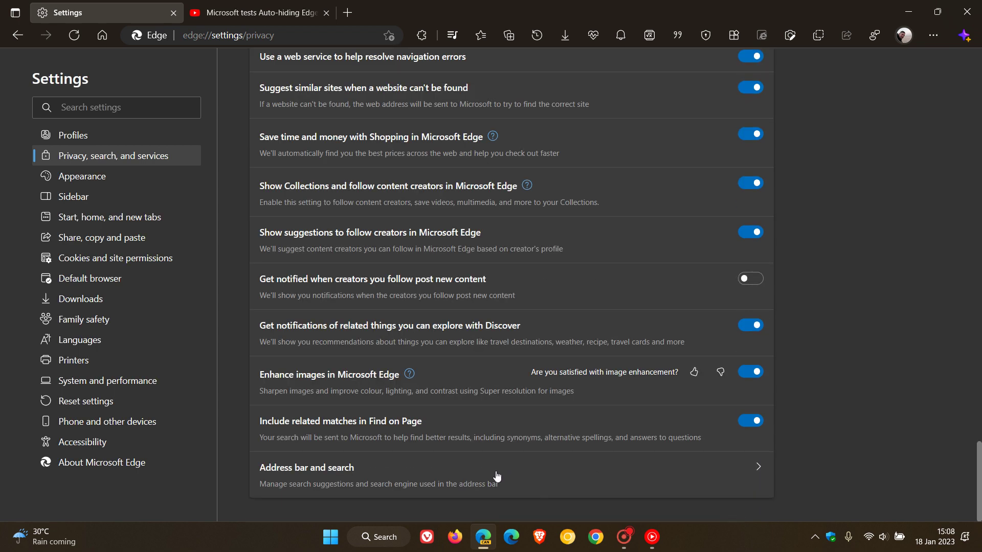
click(490, 476)
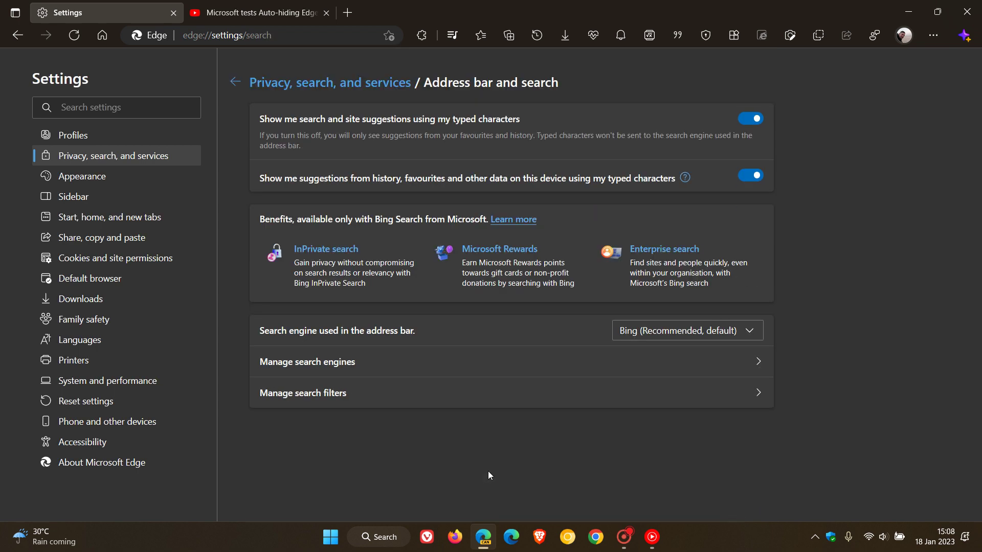
click(519, 402)
click(759, 121)
click(102, 35)
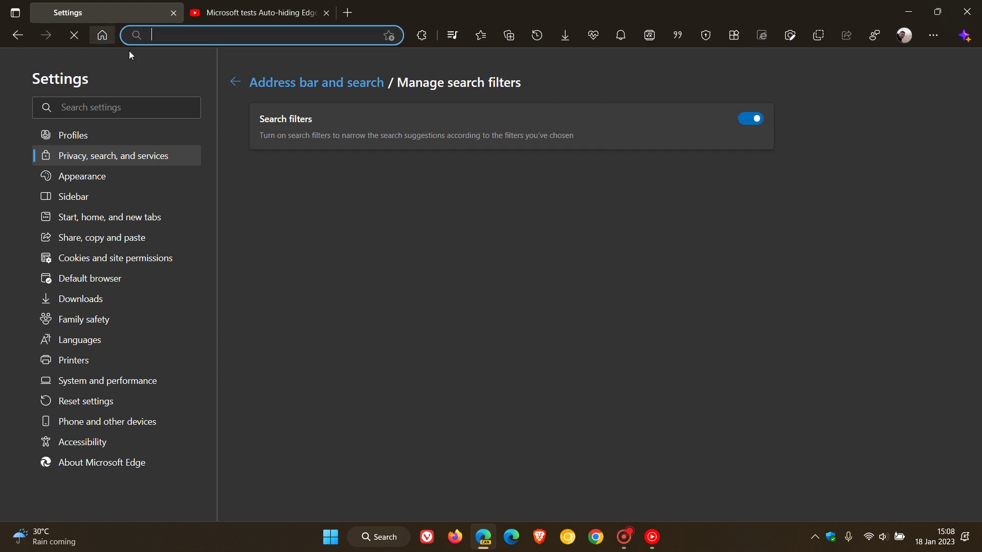
- Type 'ef', dismiss the suggestions, and reload a blank New tab page
text(ef)
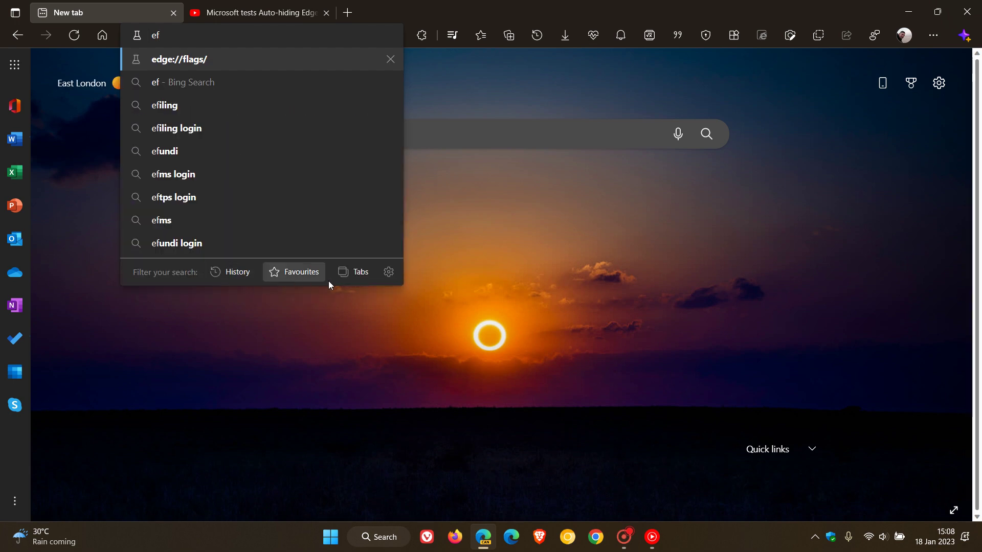
click(360, 376)
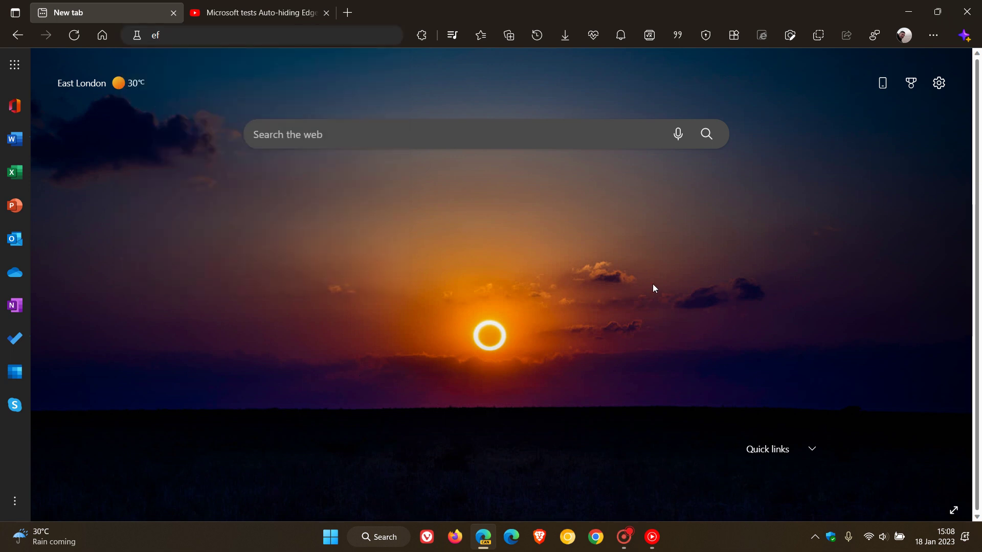
click(102, 36)
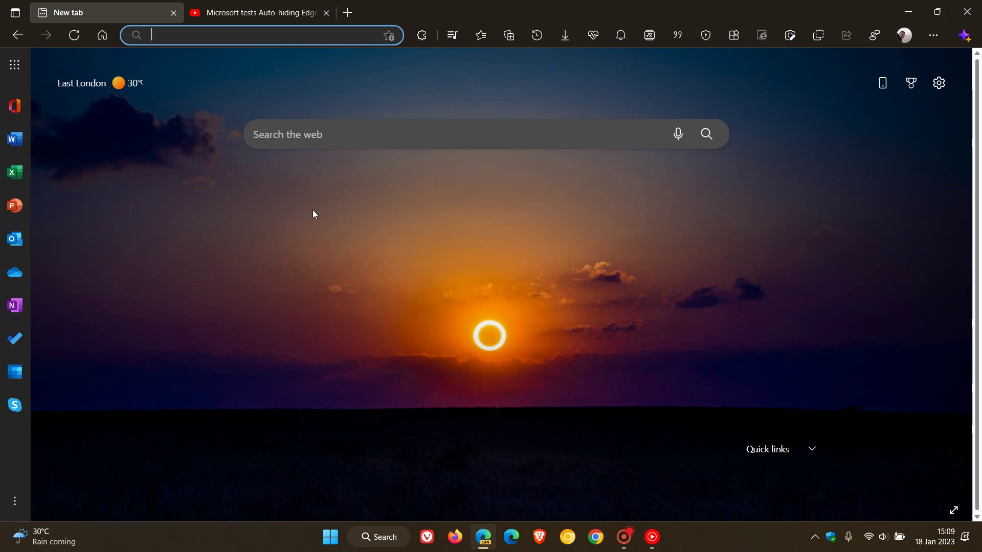
- Load edge://flags from the 'ef' suggestion and search the flags for 'sound'
text(ef)
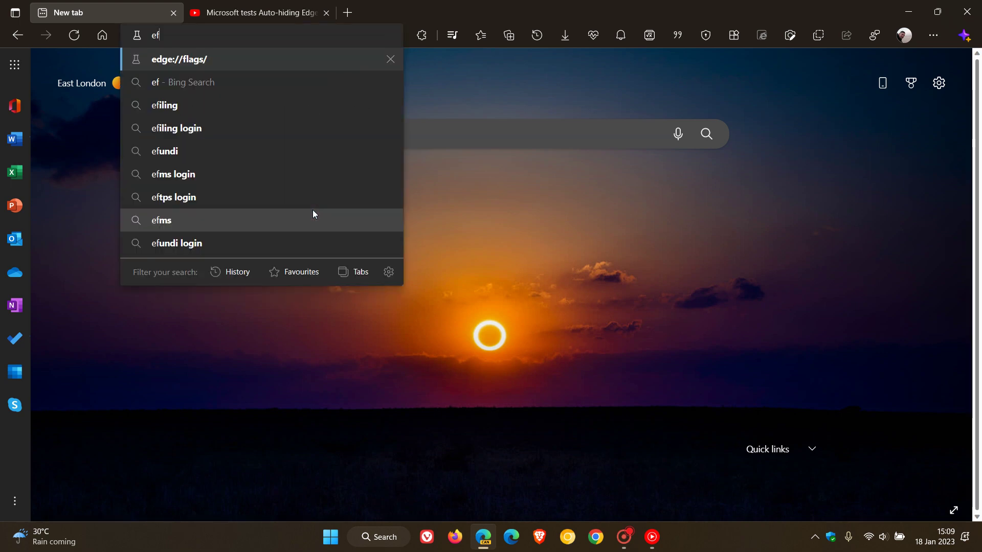
key(Return)
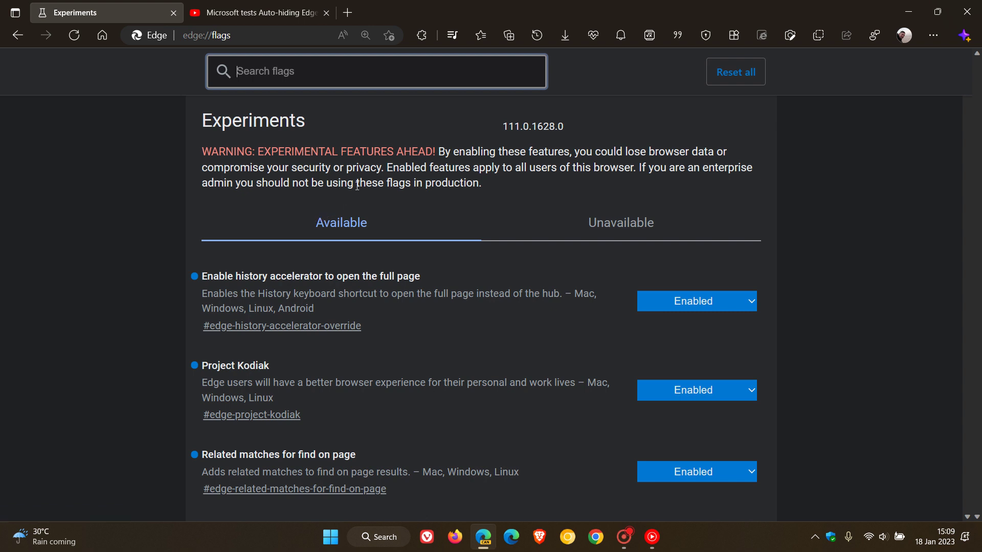
text(sound)
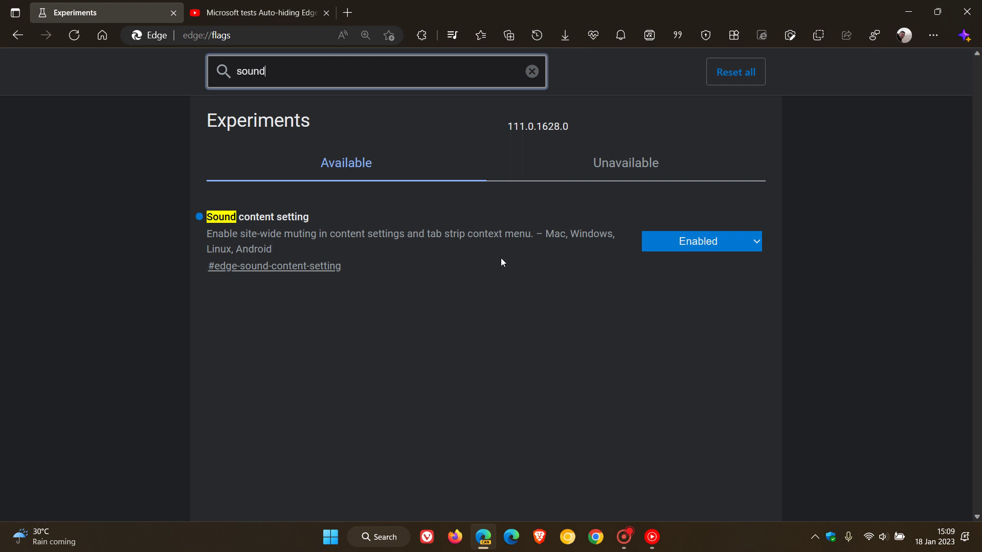
right_click(270, 18)
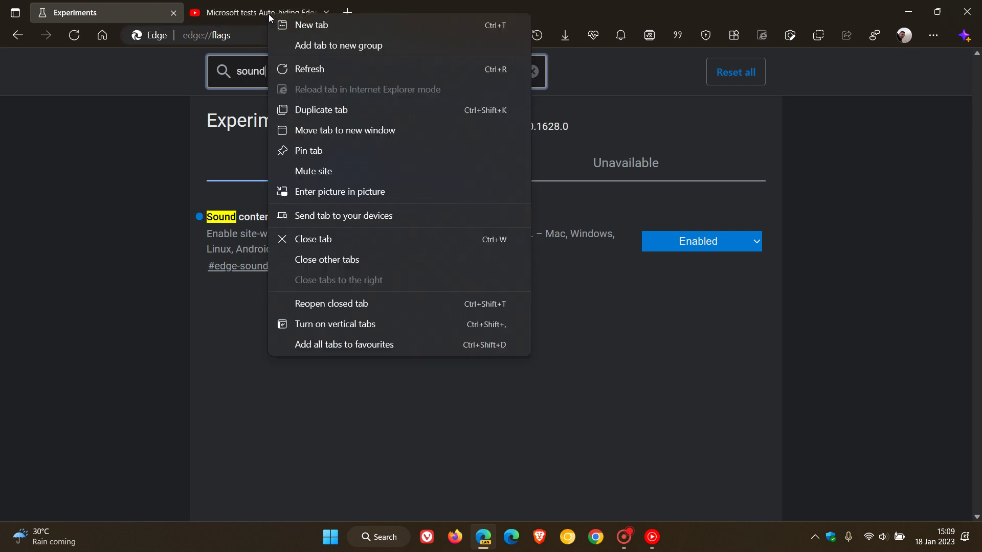
click(337, 171)
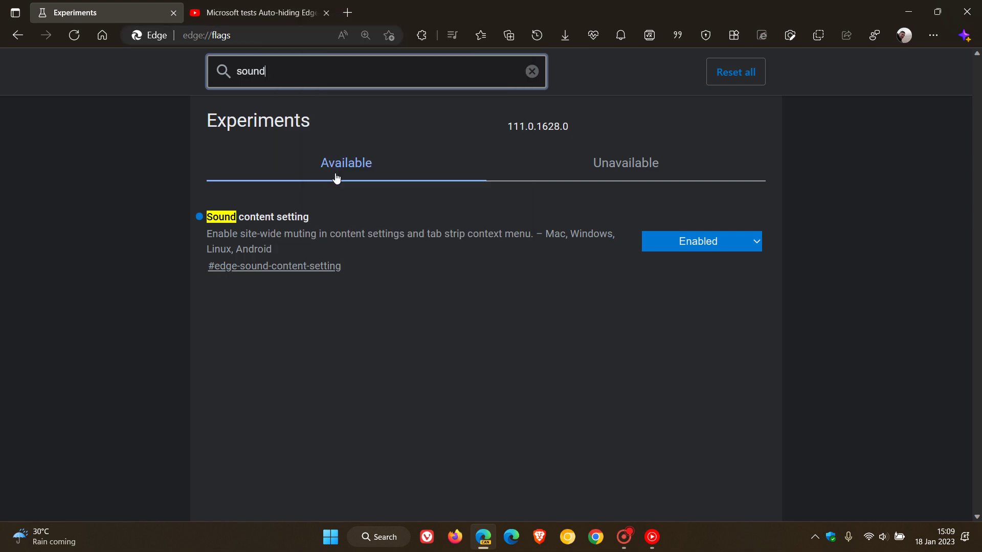
right_click(273, 17)
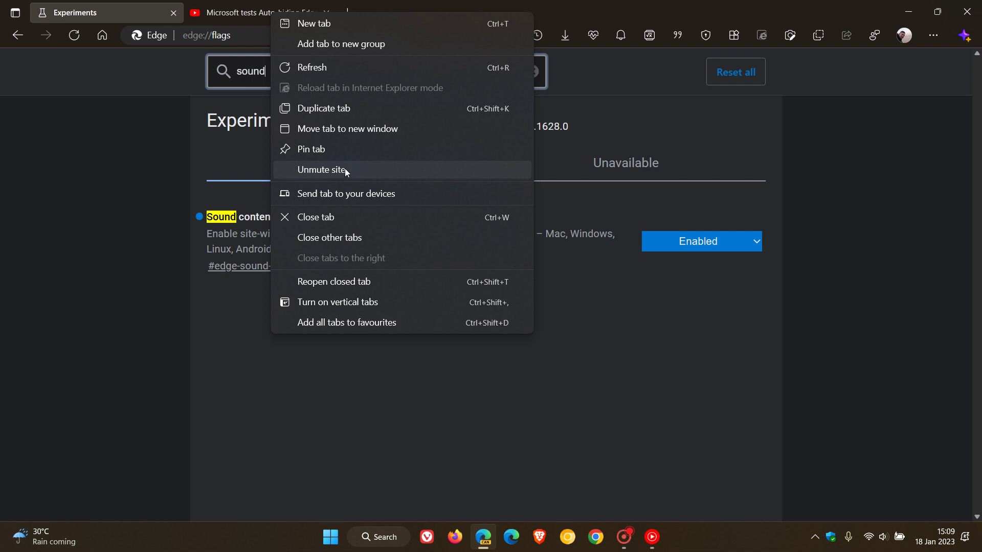
click(346, 171)
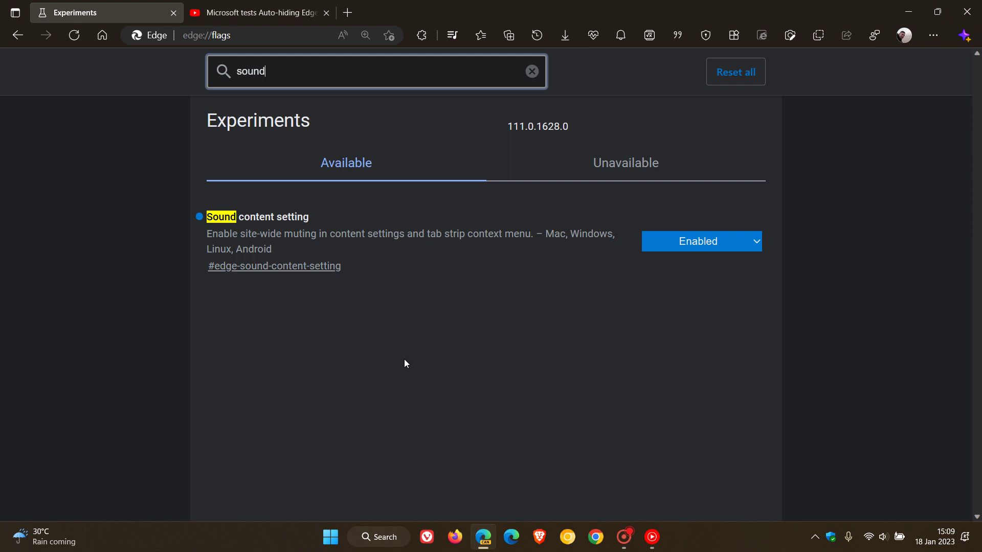
click(539, 39)
click(242, 414)
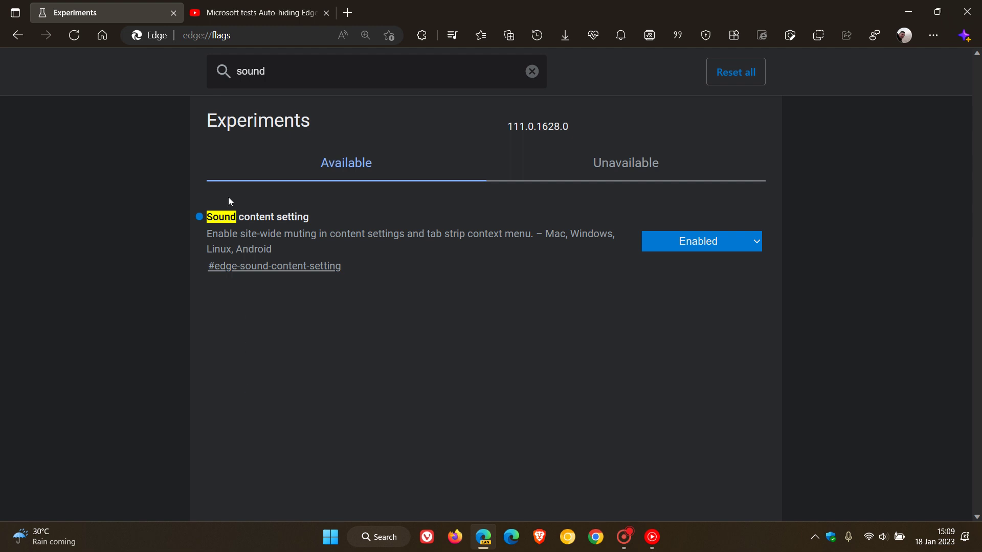
- Search the flags for 'enable h' instead of 'sound', then open the full History page with Ctrl+H
click(532, 71)
click(409, 68)
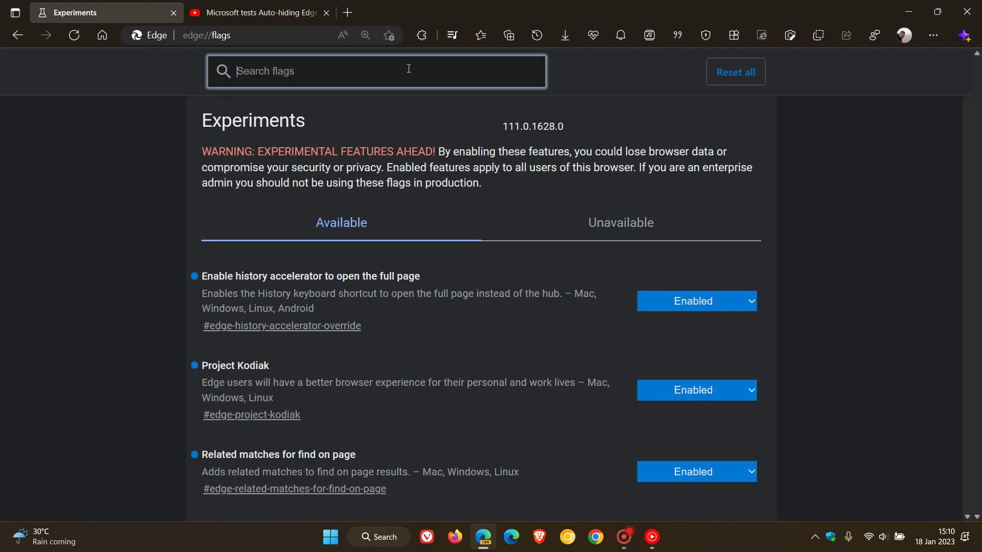
text(en)
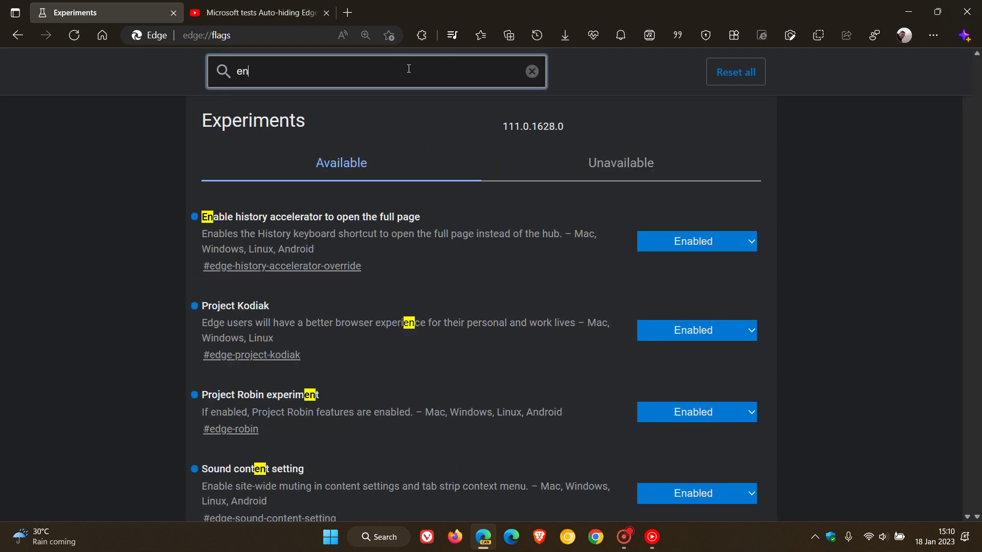
text(able h)
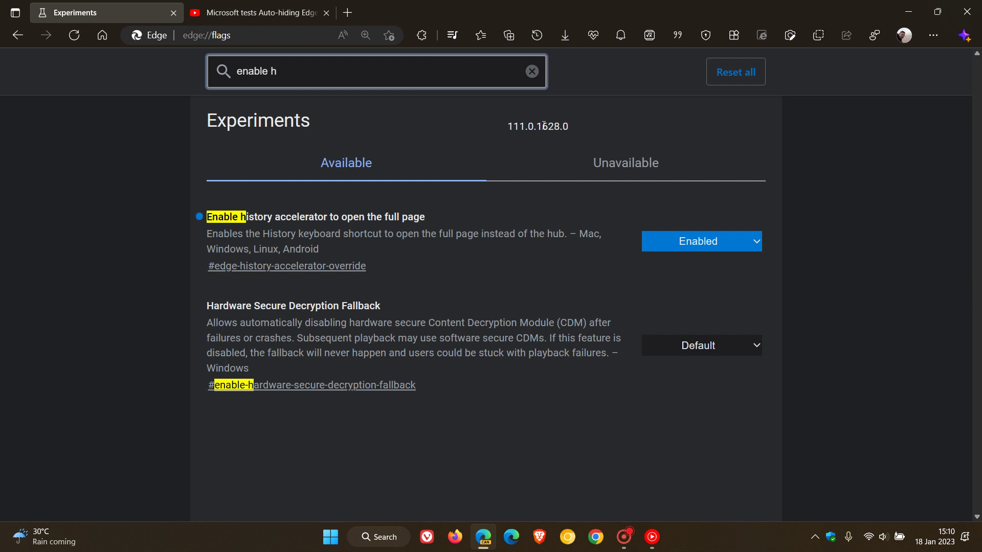
key(ctrl+h)
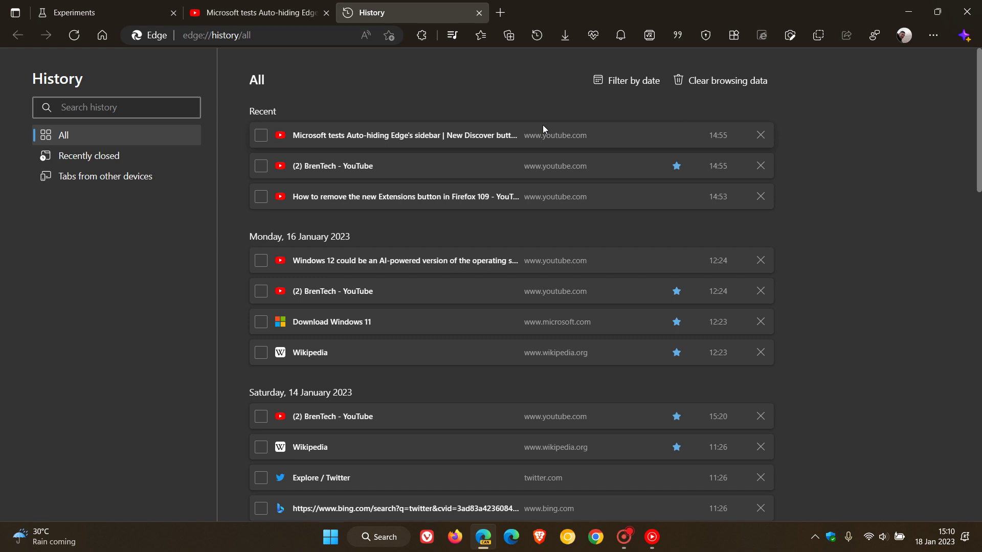
- Show the compact History flyout for comparison, then close the History tab
click(536, 35)
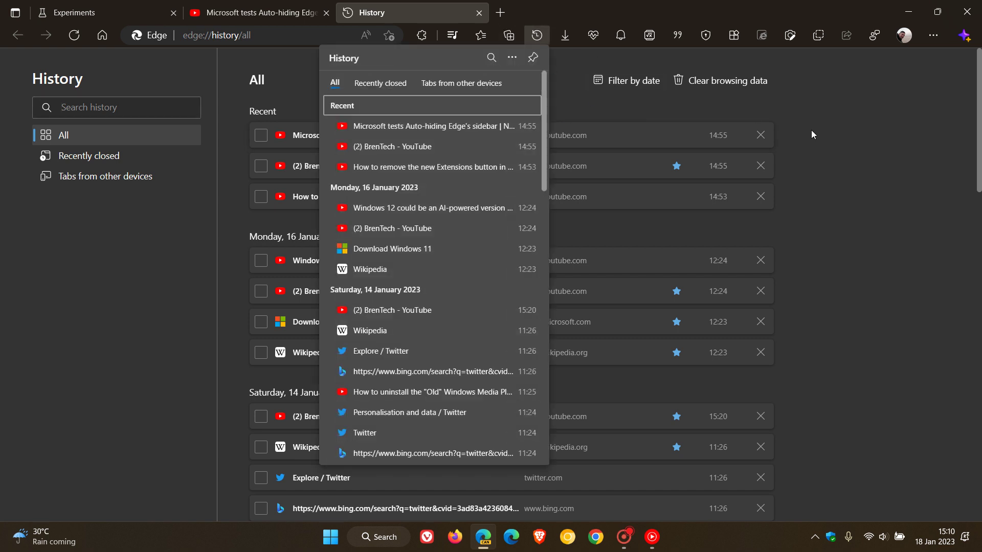
click(479, 14)
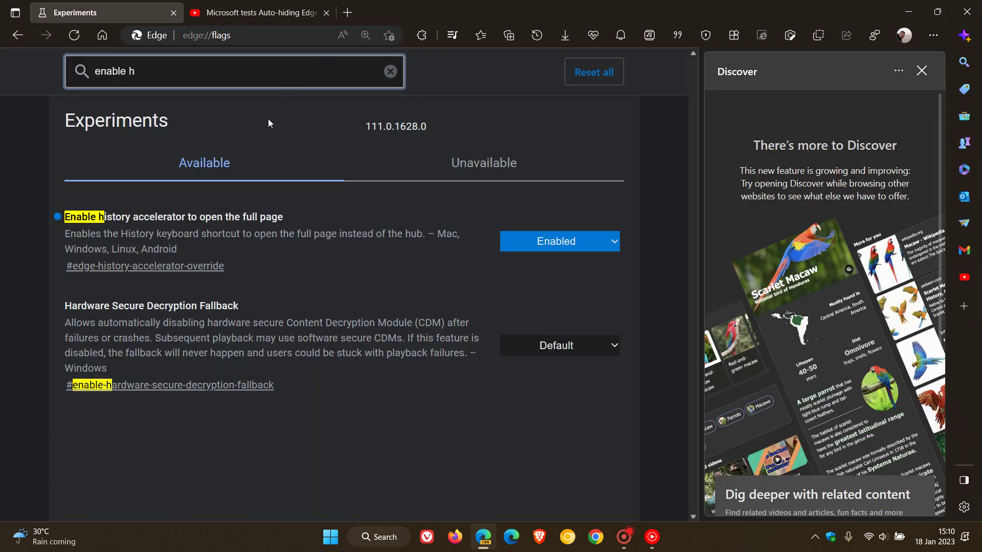
- Load the home new tab page and close the Discover sidebar pane
click(103, 37)
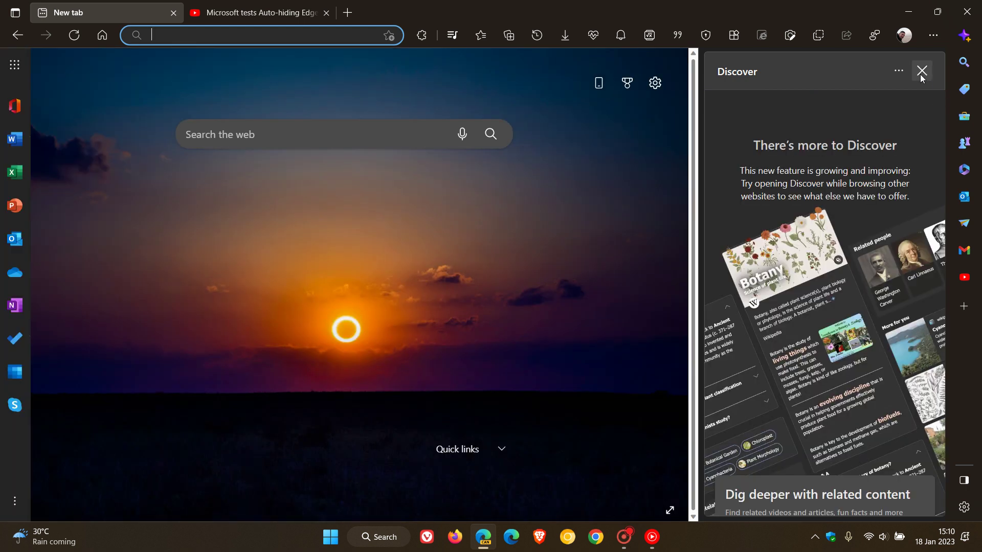
click(922, 72)
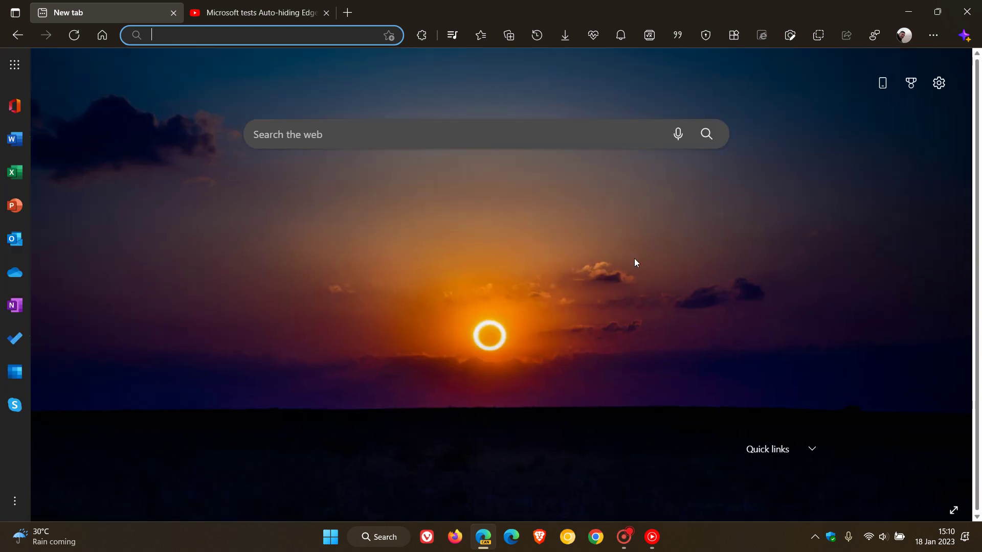